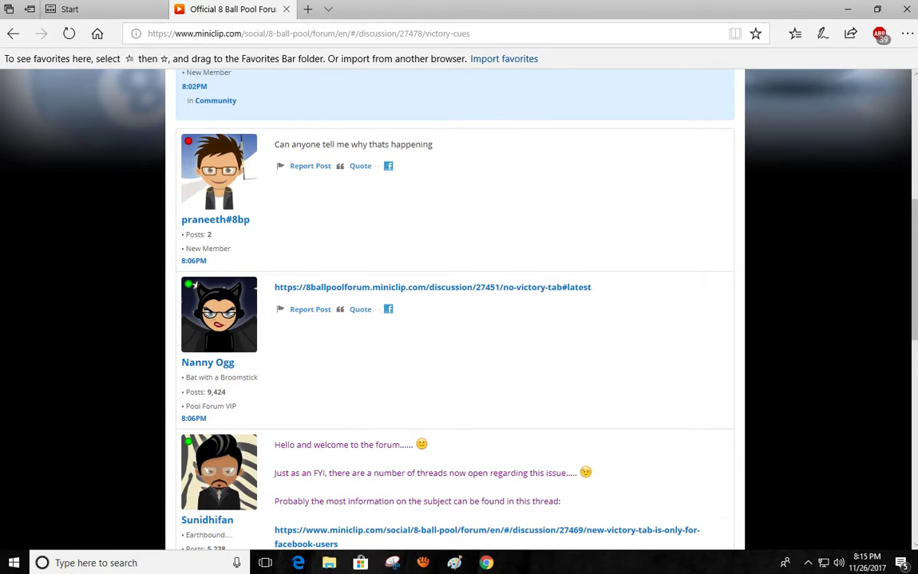
scroll(455, 319, "down", 2)
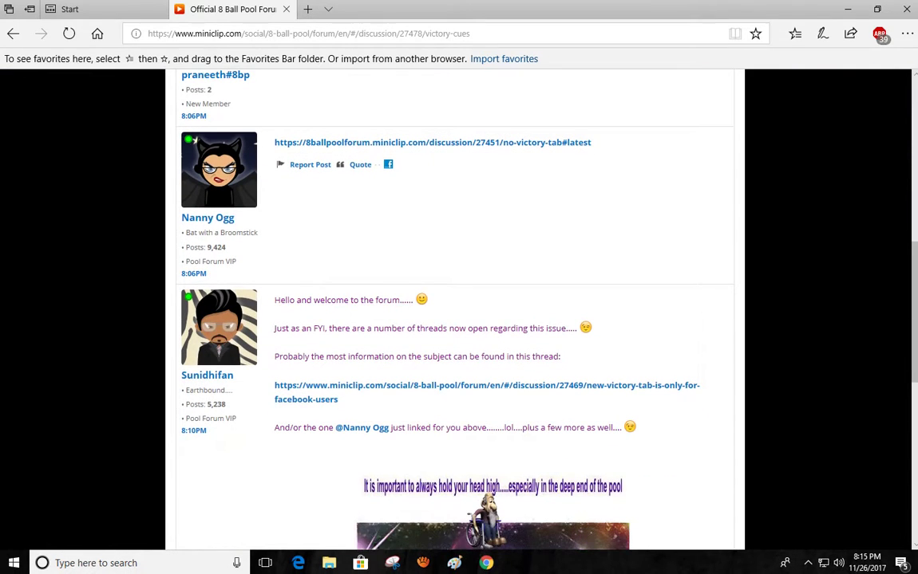
scroll(455, 319, "down", 5)
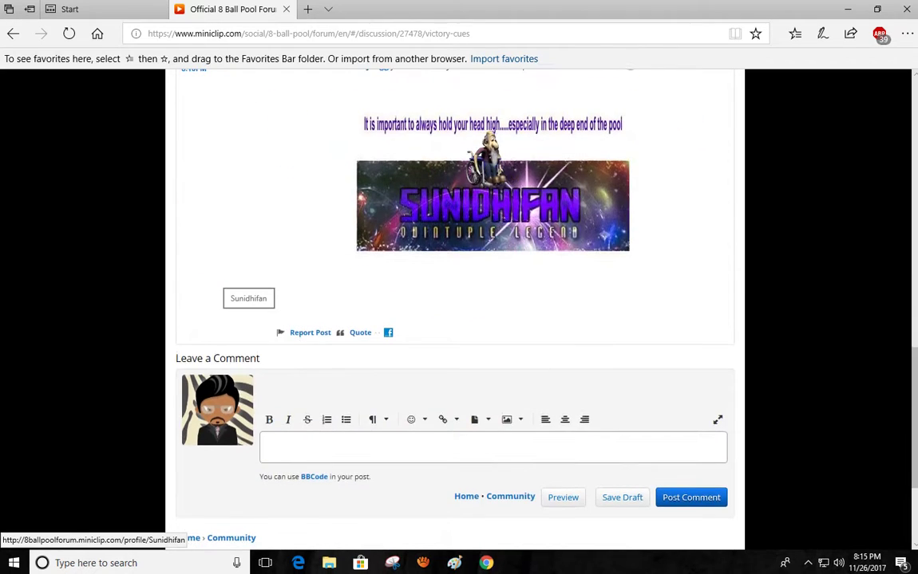
scroll(455, 319, "up", 5)
scroll(455, 319, "up", 5)
scroll(455, 320, "up", 5)
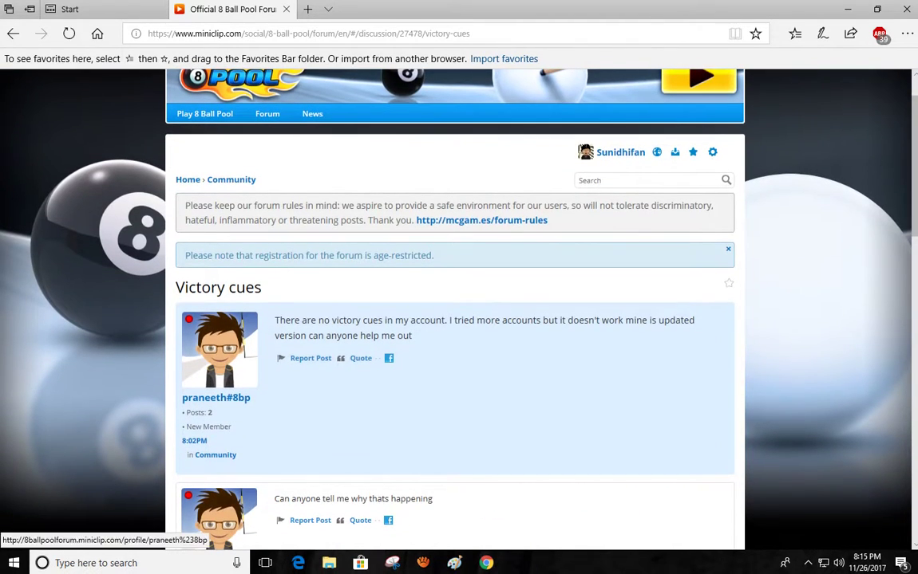
Leave the Victory cues thread for the Official 8 Ball Pool Forum categories page
left_click(187, 180)
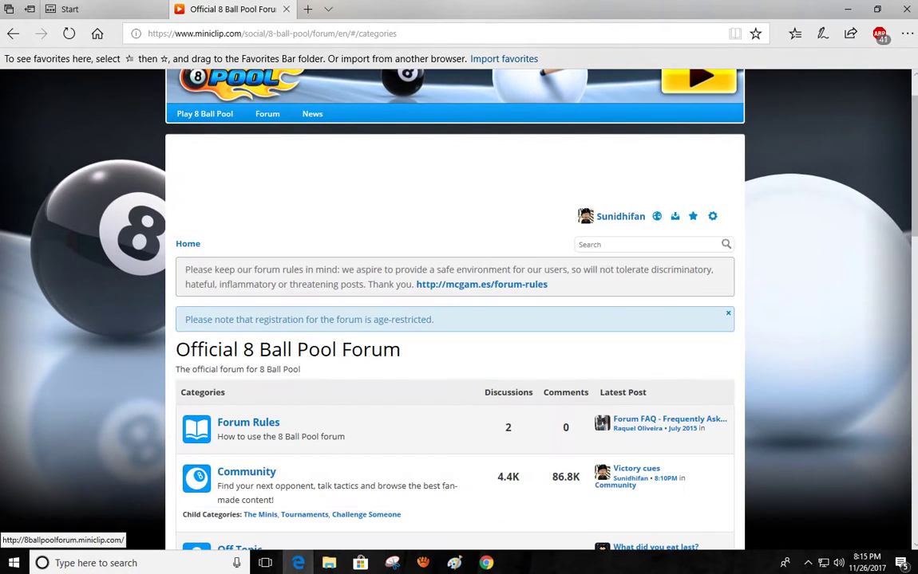
scroll(454, 320, "down", 3)
scroll(455, 319, "down", 2)
scroll(455, 319, "up", 2)
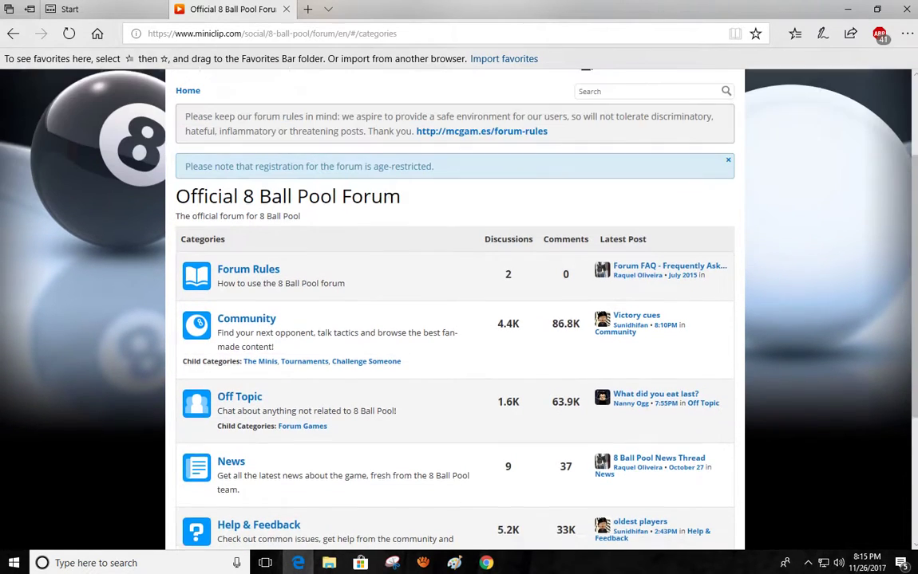
scroll(455, 319, "up", 3)
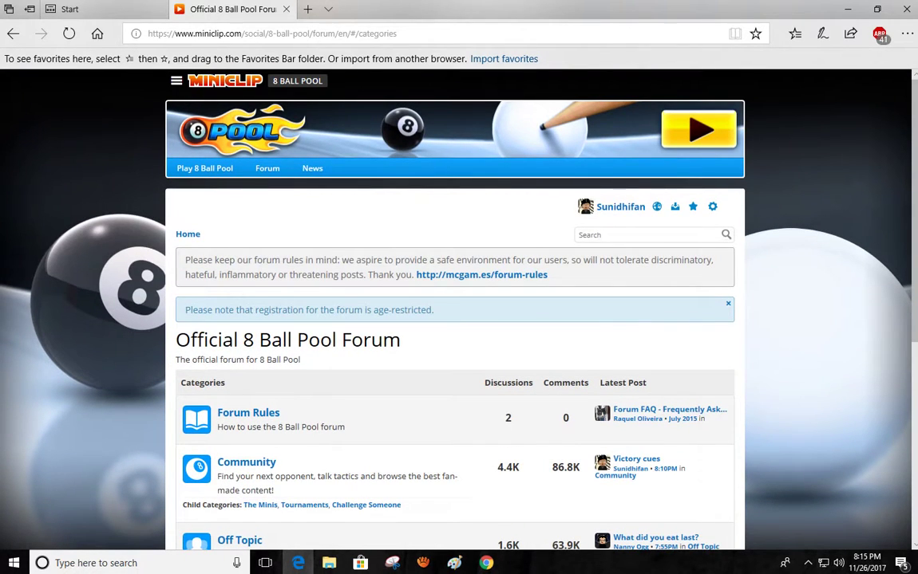
scroll(455, 319, "down", 2)
scroll(455, 319, "down", 2)
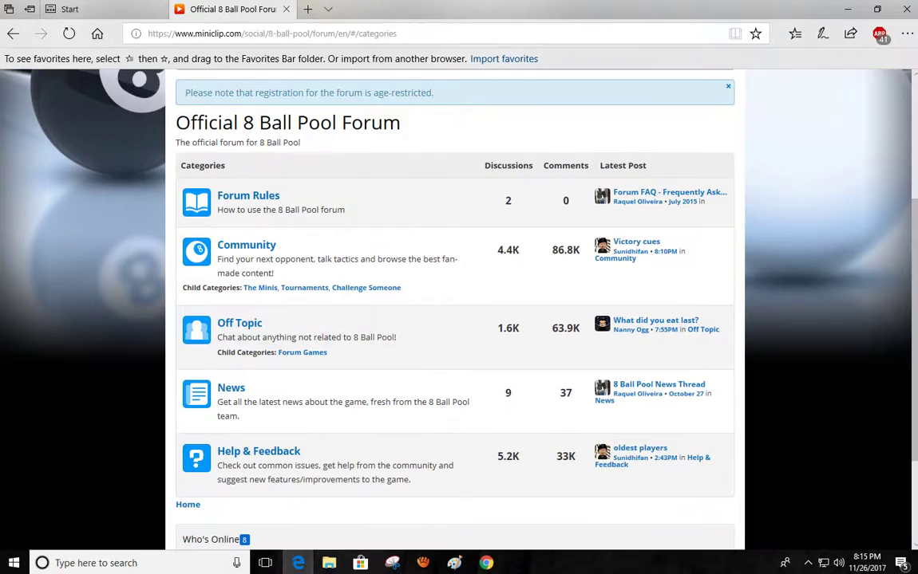
scroll(455, 319, "down", 1)
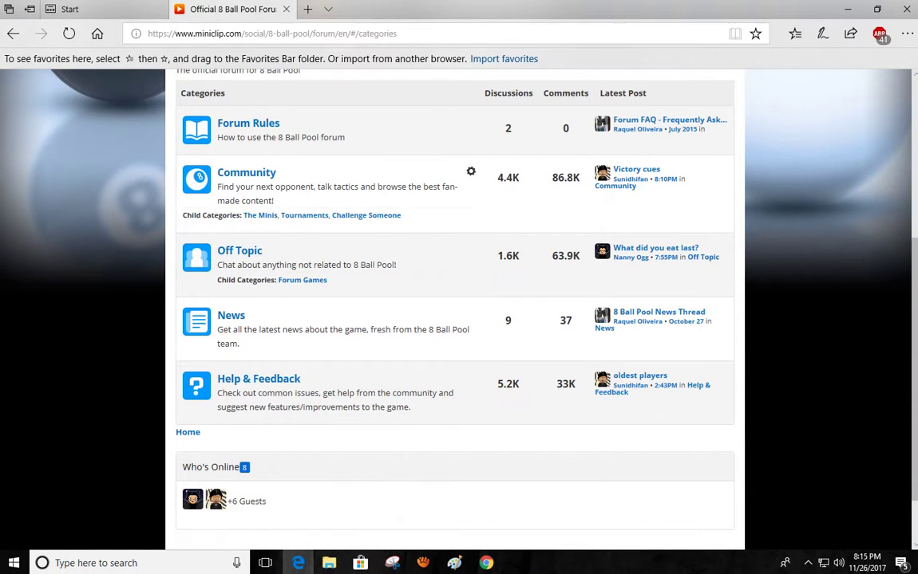
Open the Community category, then reopen the Victory cues thread showing Nanny Ogg's reply
left_click(246, 173)
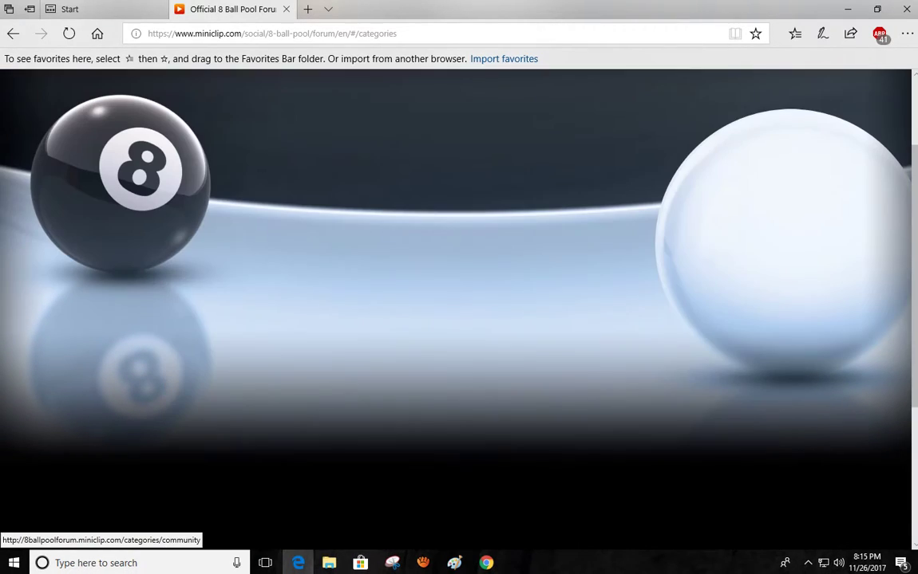
scroll(459, 319, "down", 5)
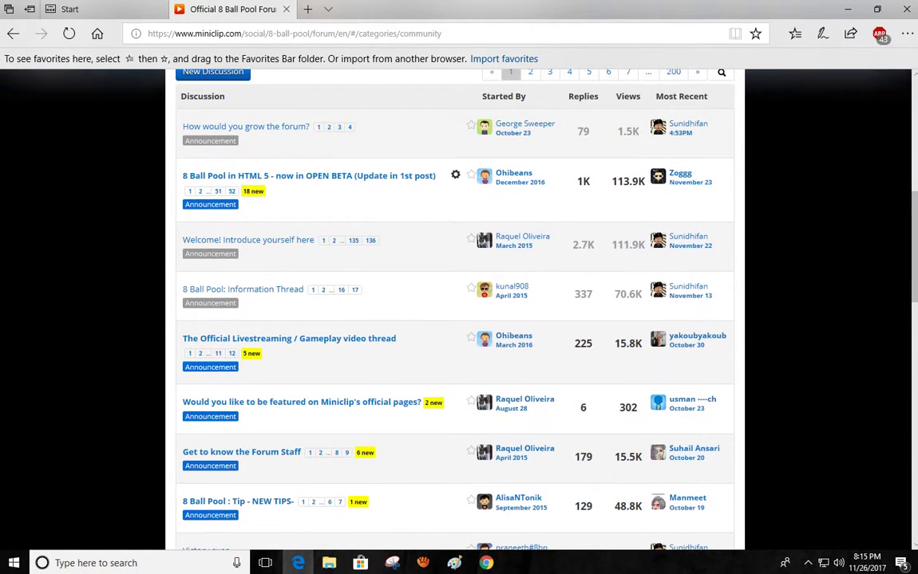
scroll(205, 405, "down", 2)
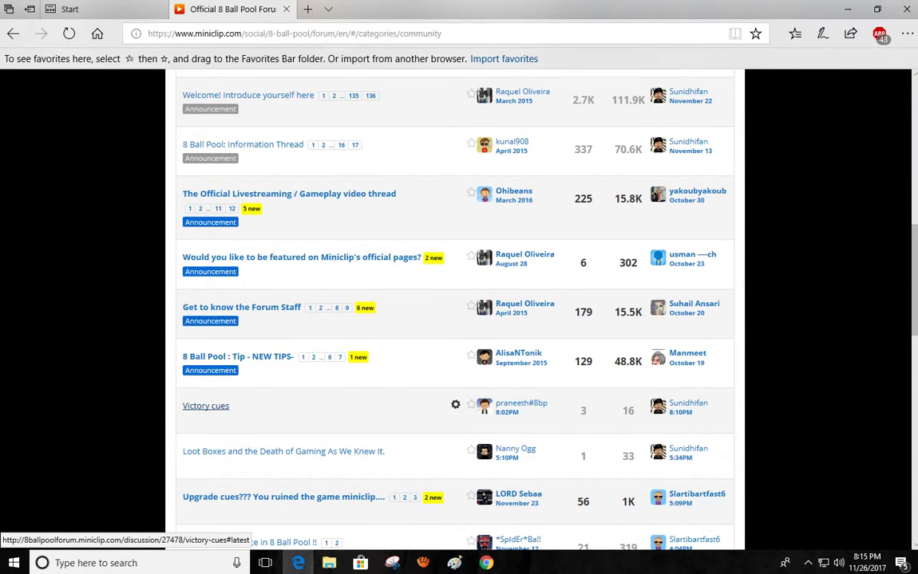
left_click(205, 406)
scroll(459, 319, "down", 5)
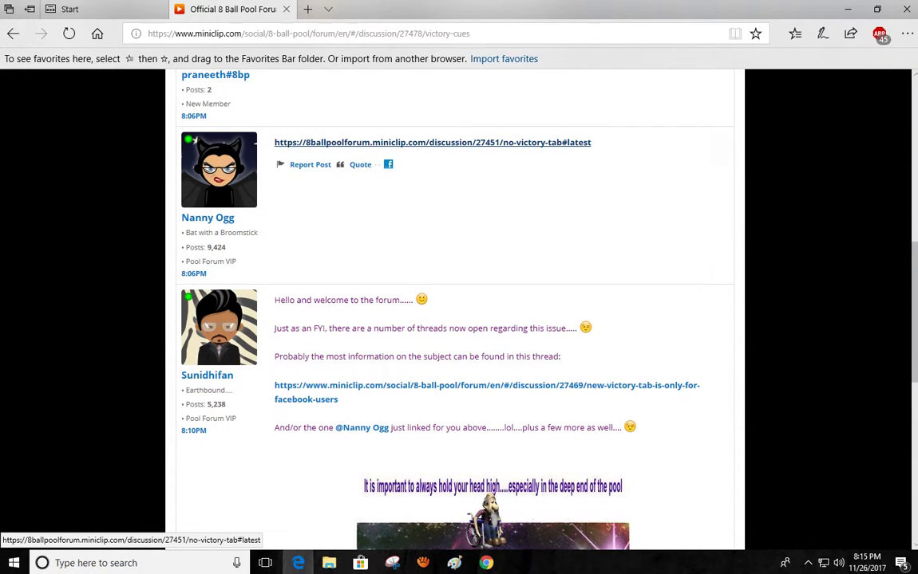
Read the linked 'No victory tab!!!' thread's replies, then return to the wide forum home
left_click(431, 142)
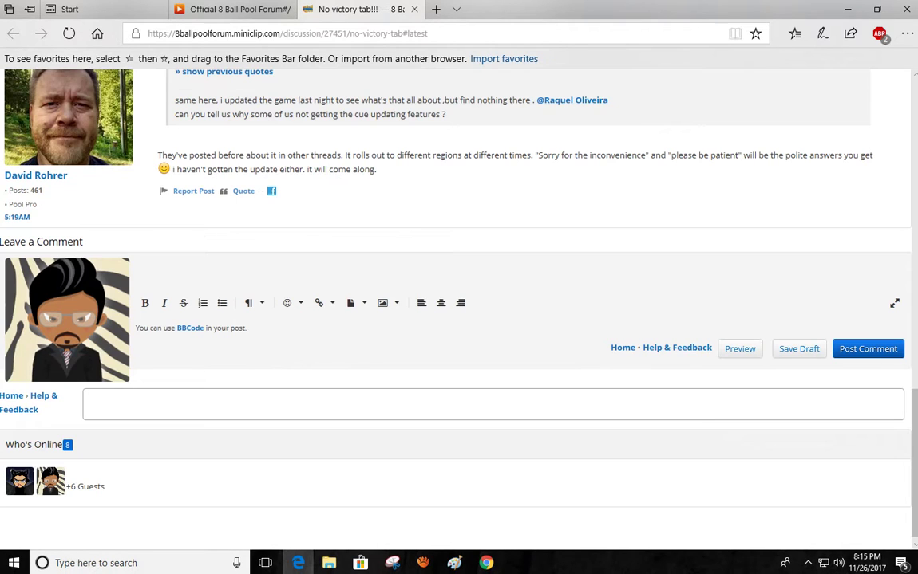
scroll(459, 288, "up", 3)
scroll(459, 287, "up", 3)
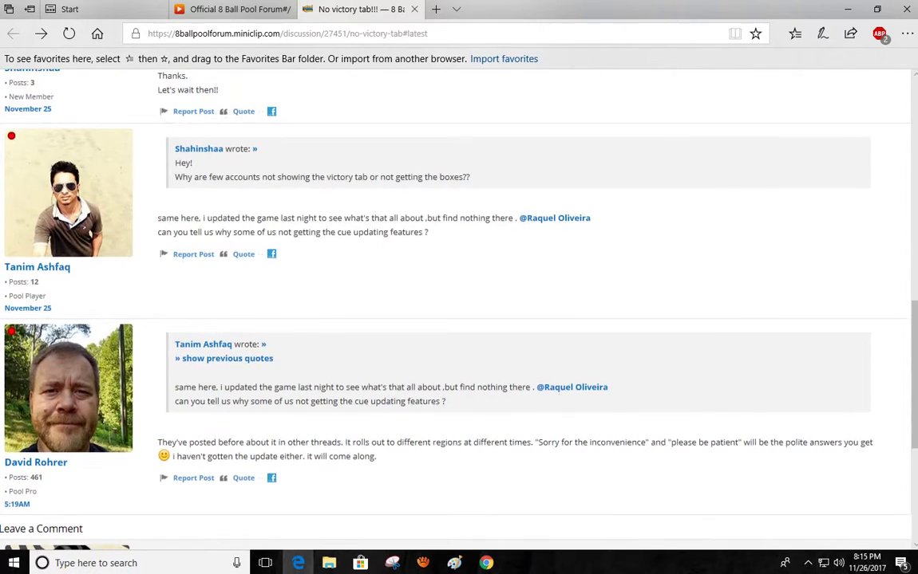
scroll(459, 288, "up", 2)
scroll(459, 287, "up", 2)
scroll(459, 287, "up", 3)
scroll(459, 288, "up", 3)
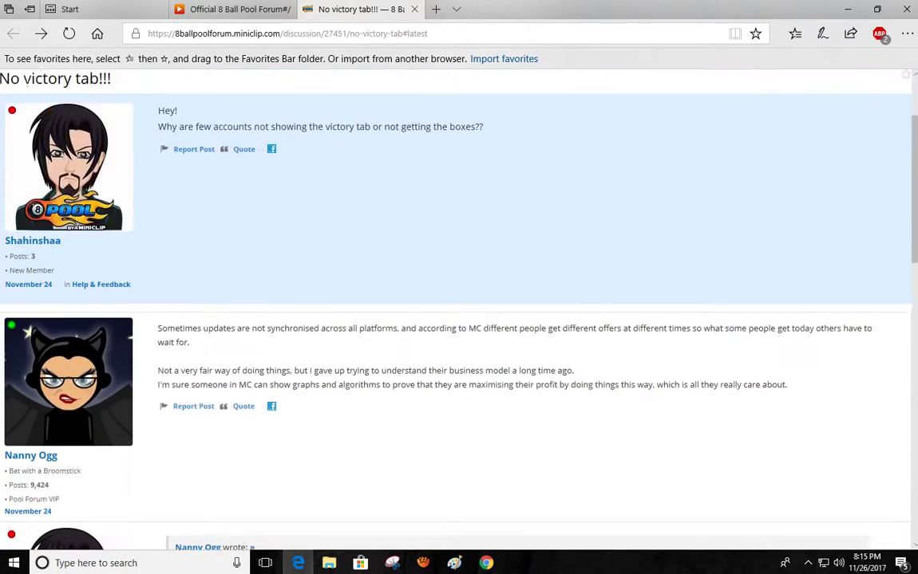
scroll(459, 287, "up", 3)
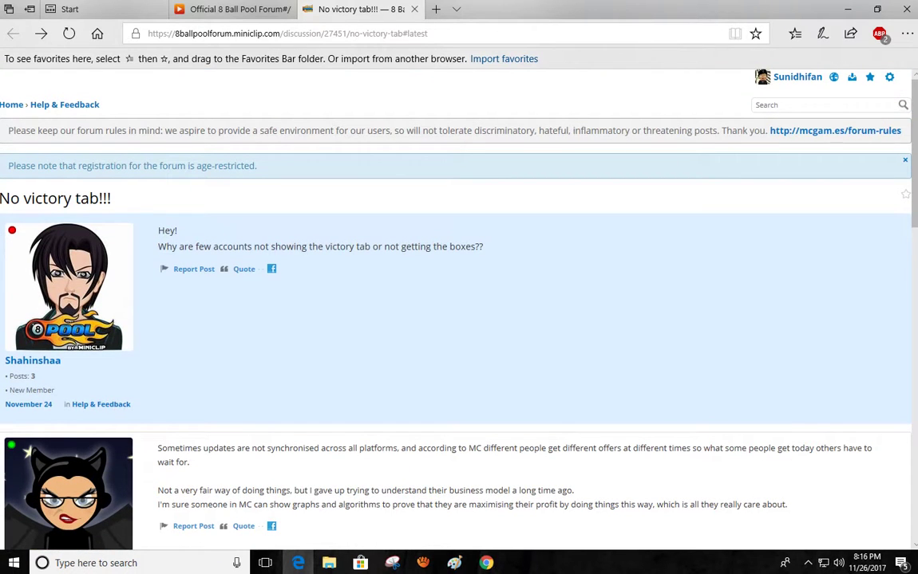
left_click(11, 104)
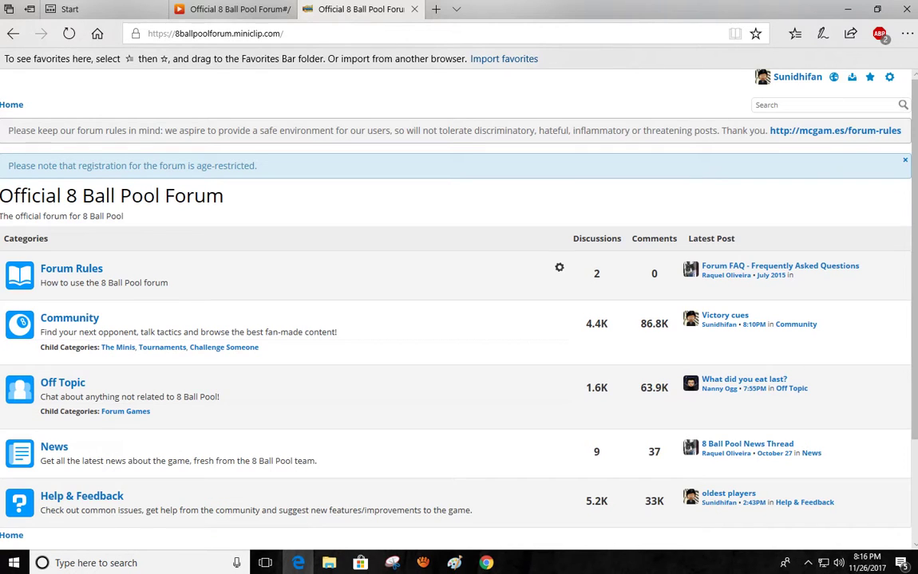
scroll(456, 319, "down", 2)
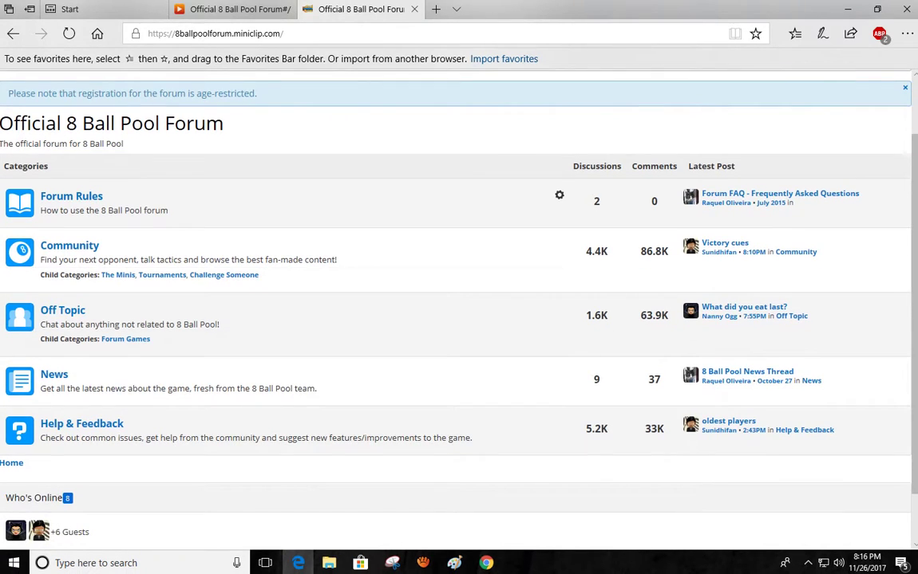
scroll(455, 319, "down", 2)
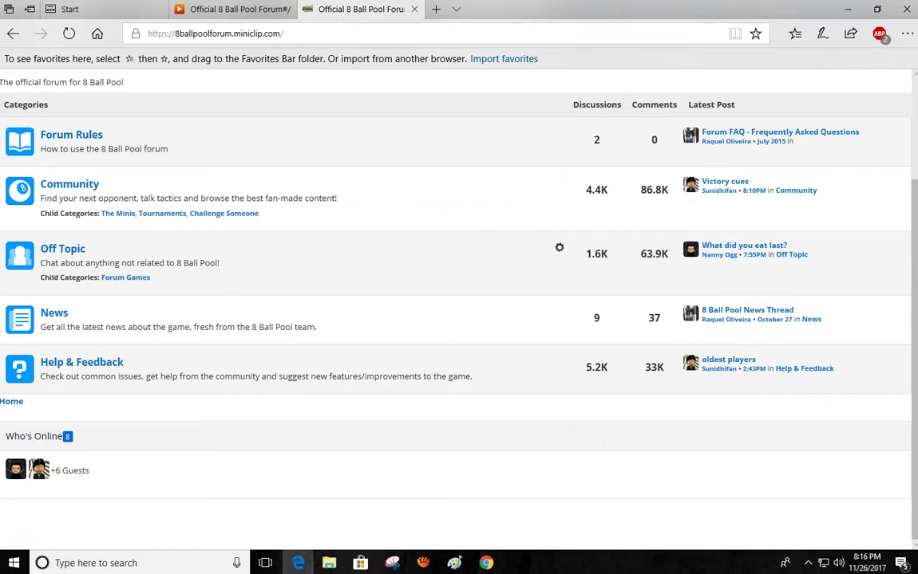
Browse the wide site's Help & Feedback discussions, then switch back to the embedded Victory cues tab
left_click(81, 362)
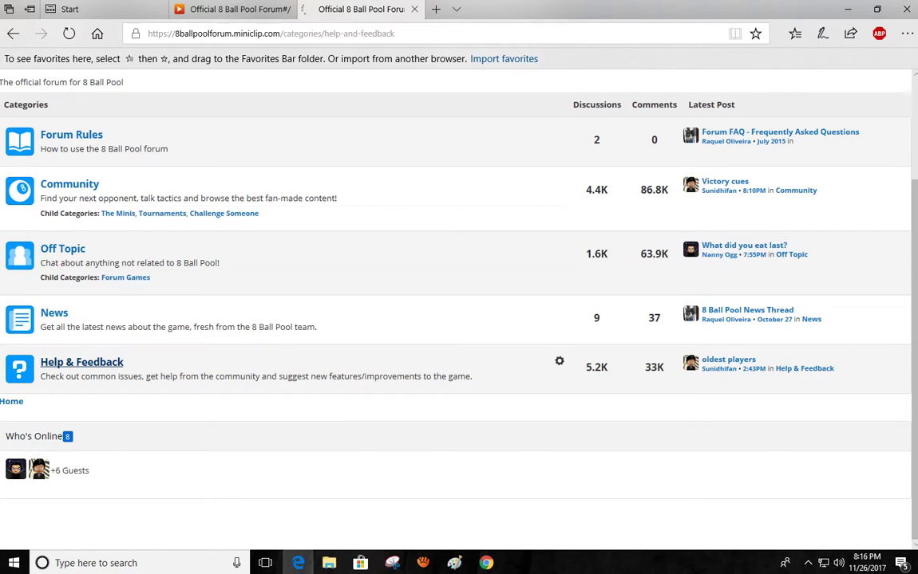
scroll(455, 319, "down", 2)
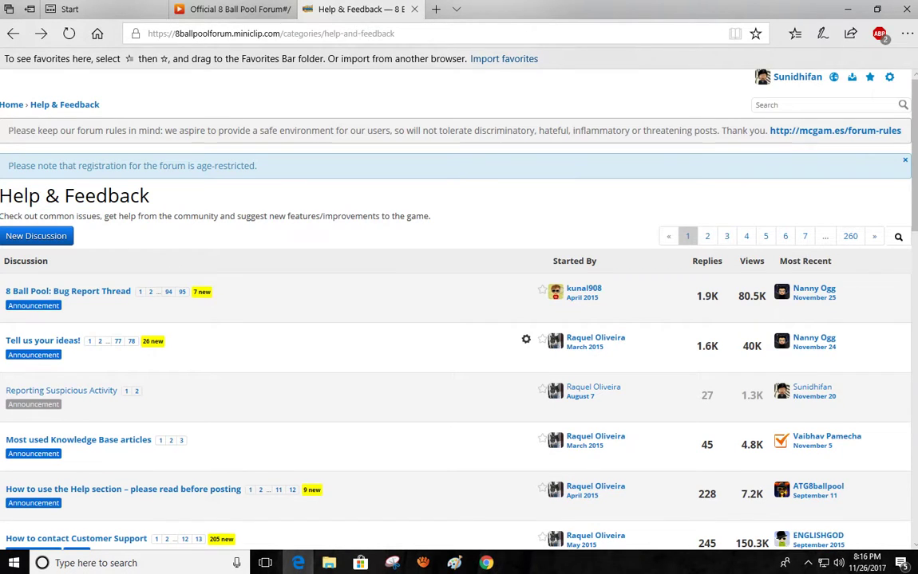
scroll(456, 319, "down", 6)
scroll(456, 319, "down", 2)
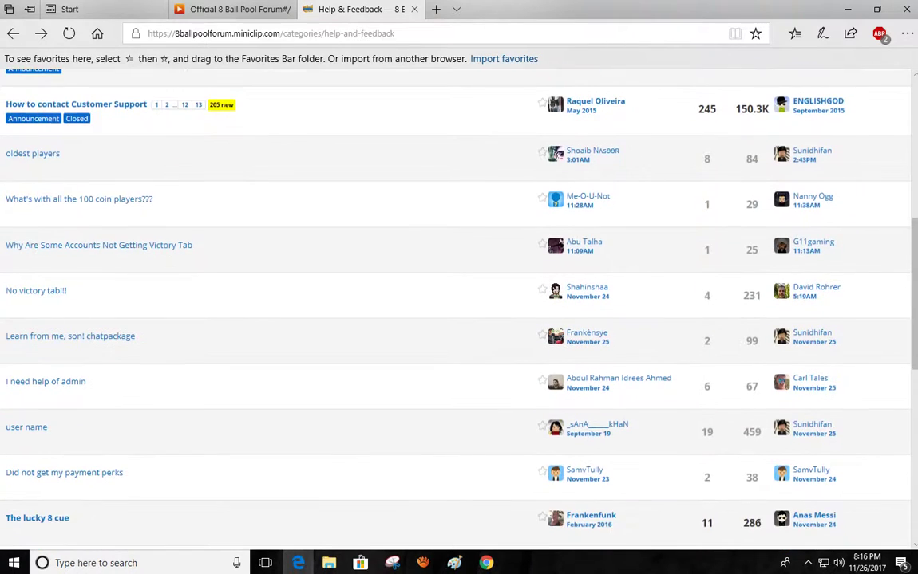
scroll(456, 319, "up", 2)
scroll(456, 319, "up", 8)
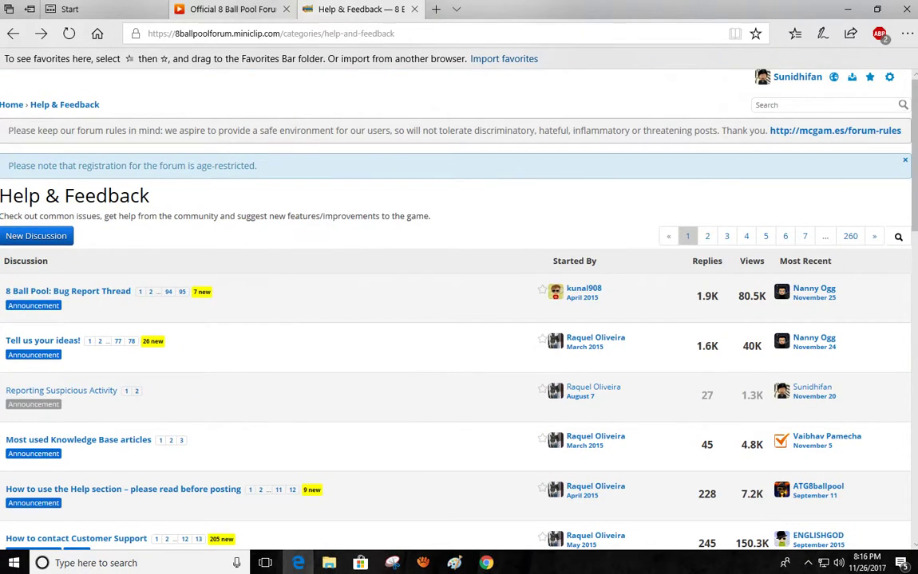
key("ctrl+shift+Tab")
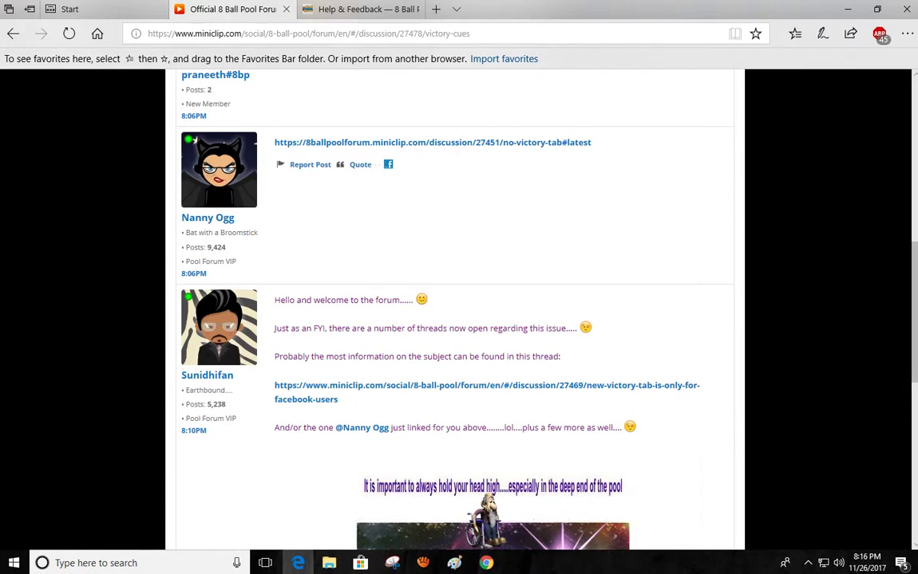
scroll(456, 319, "up", 6)
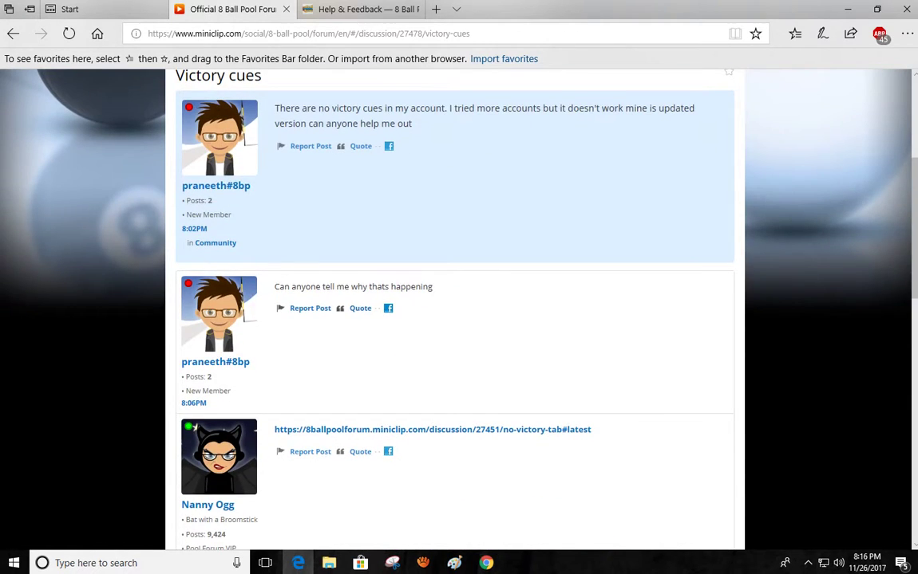
scroll(456, 319, "up", 3)
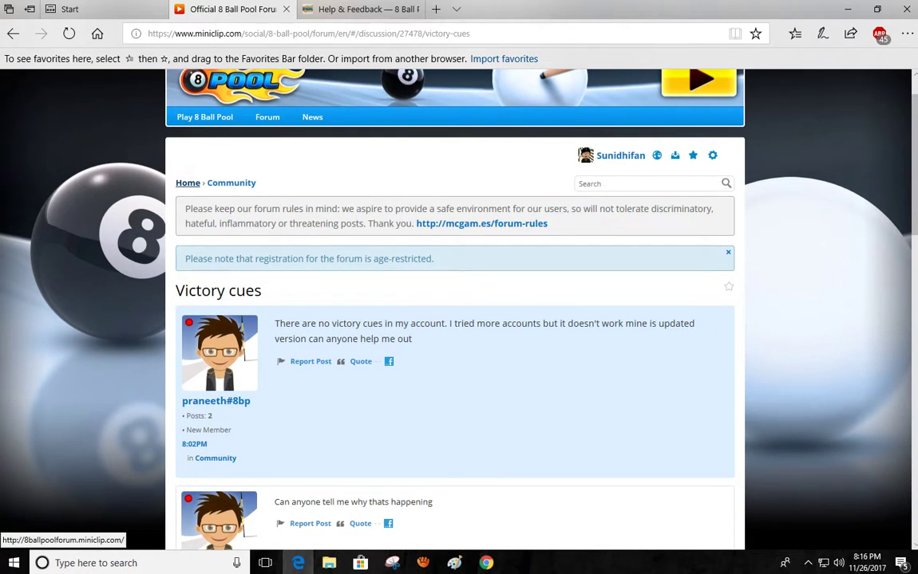
Revisit Victory cues via the embedded Community list, then show the wide Help & Feedback tab
left_click(187, 182)
scroll(455, 319, "down", 2)
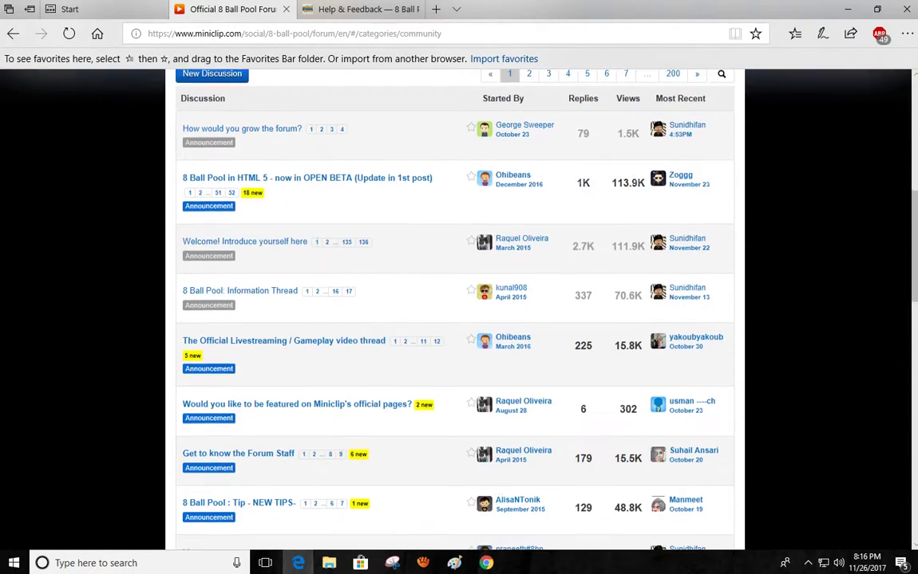
scroll(456, 319, "down", 2)
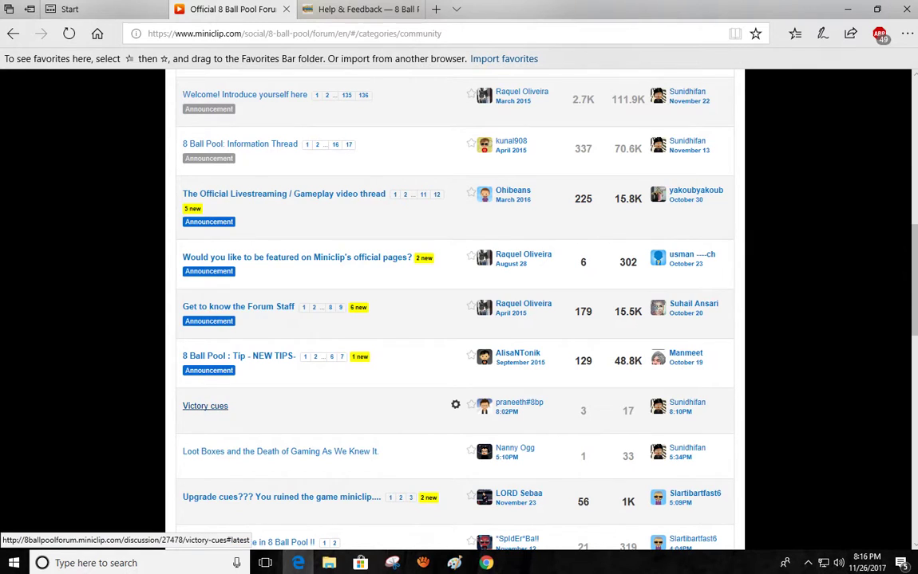
left_click(205, 405)
scroll(455, 319, "down", 5)
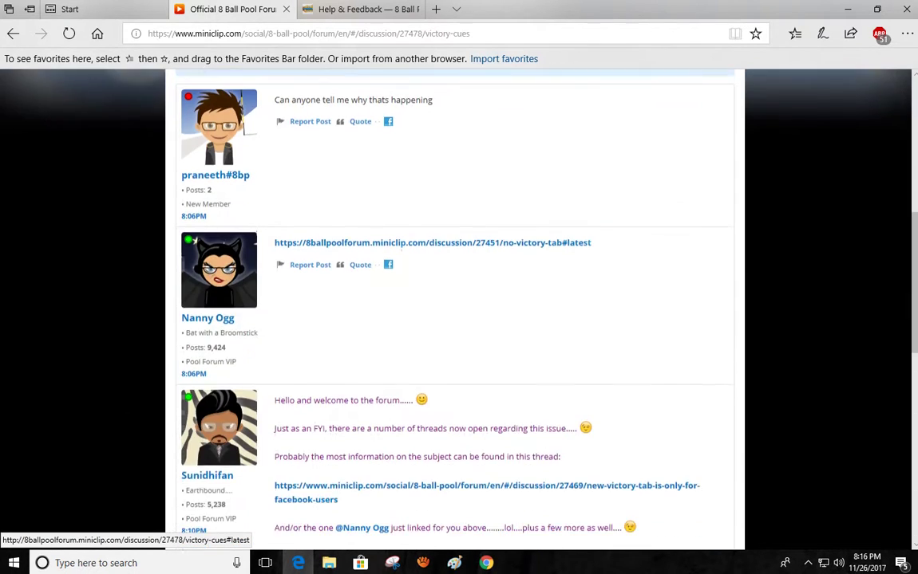
scroll(455, 319, "down", 1)
left_click(363, 9)
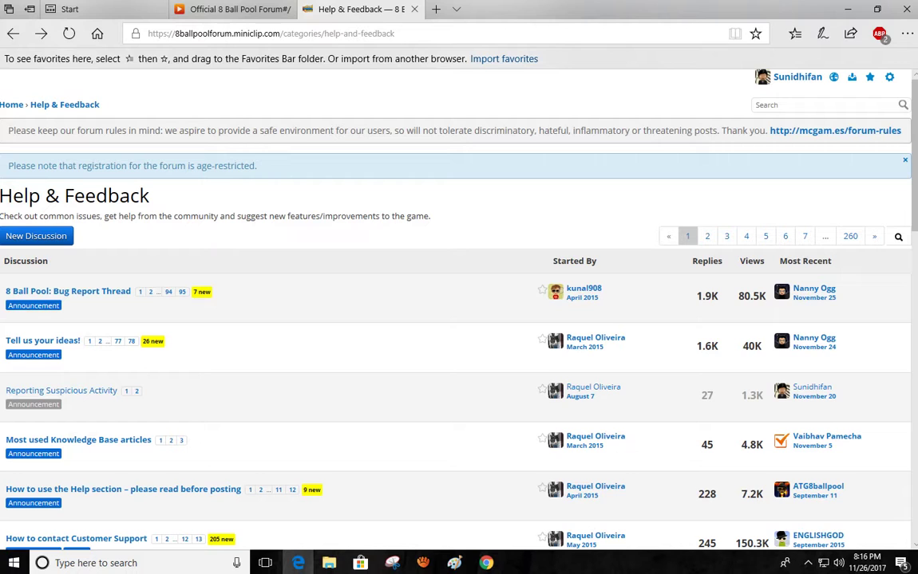
Return the wide site to its home page, showing the categories and eight members online
left_click(11, 105)
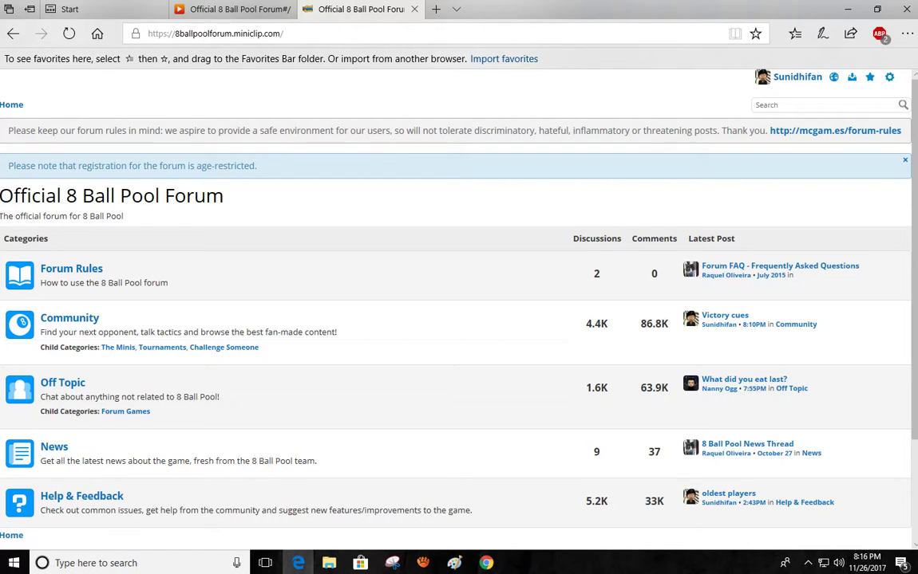
mouse_move(479, 323)
scroll(459, 319, "down", 3)
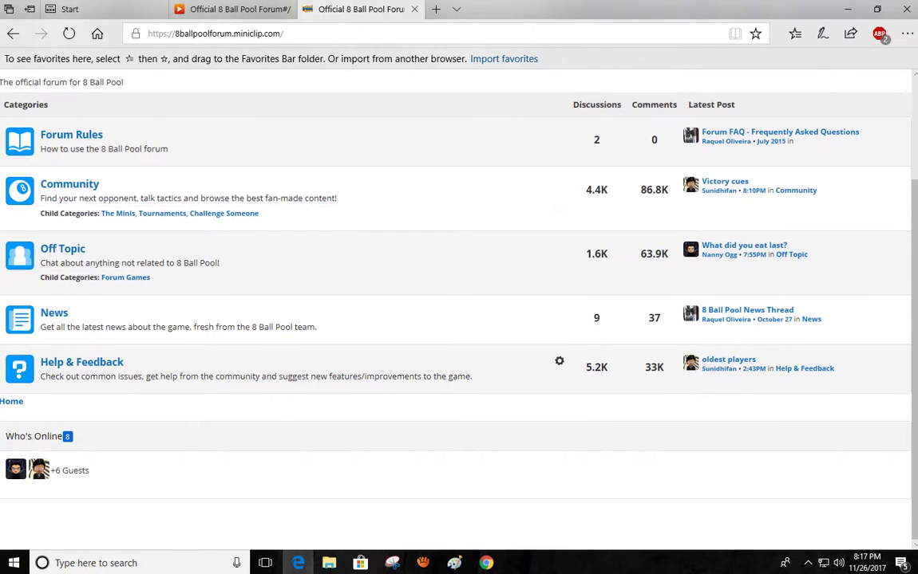
Scroll the embedded Victory cues thread to Leave a Comment, then bring up aTube Catcher
left_click(232, 9)
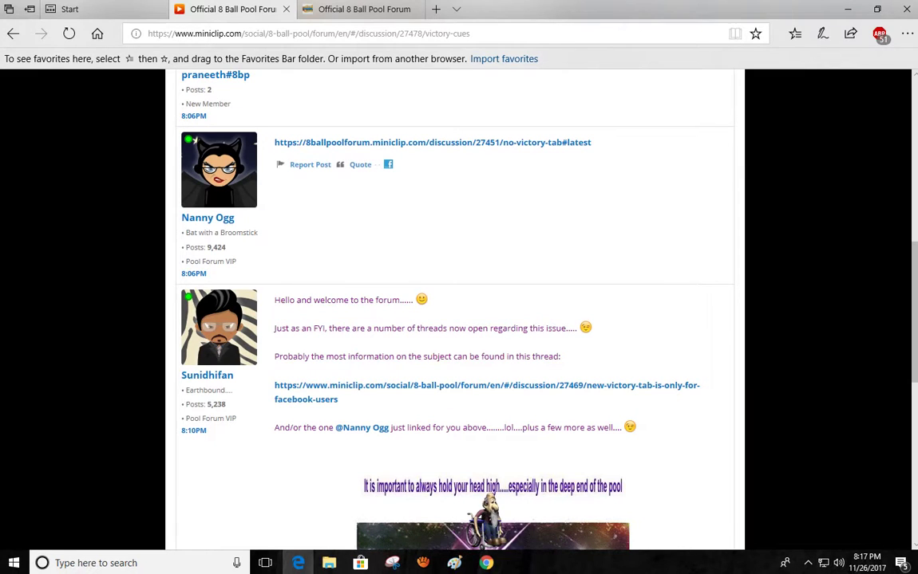
scroll(459, 319, "down", 3)
scroll(459, 319, "down", 3)
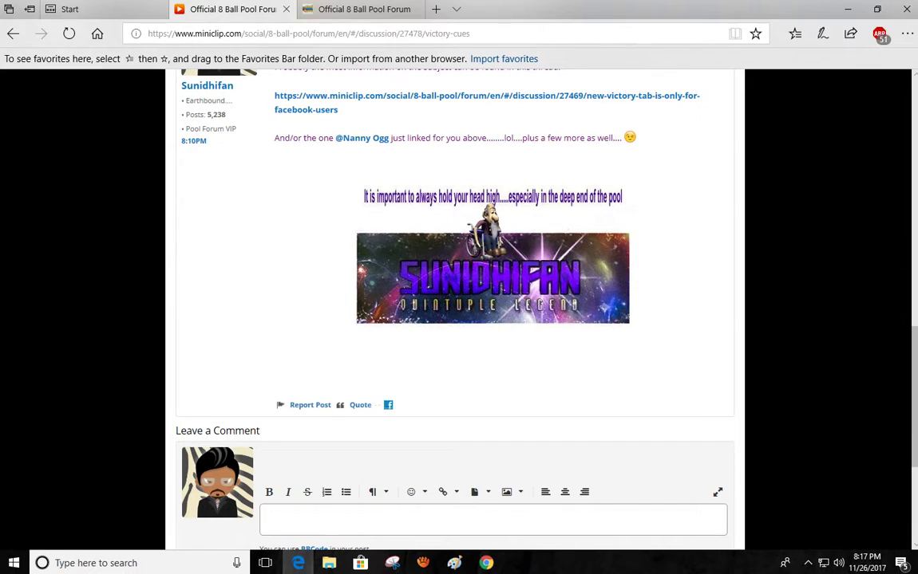
left_click(423, 563)
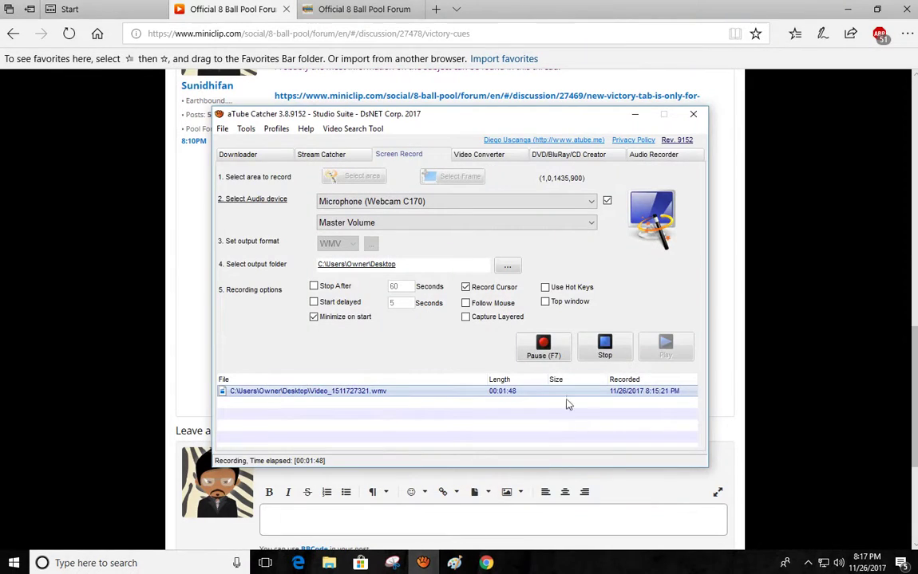